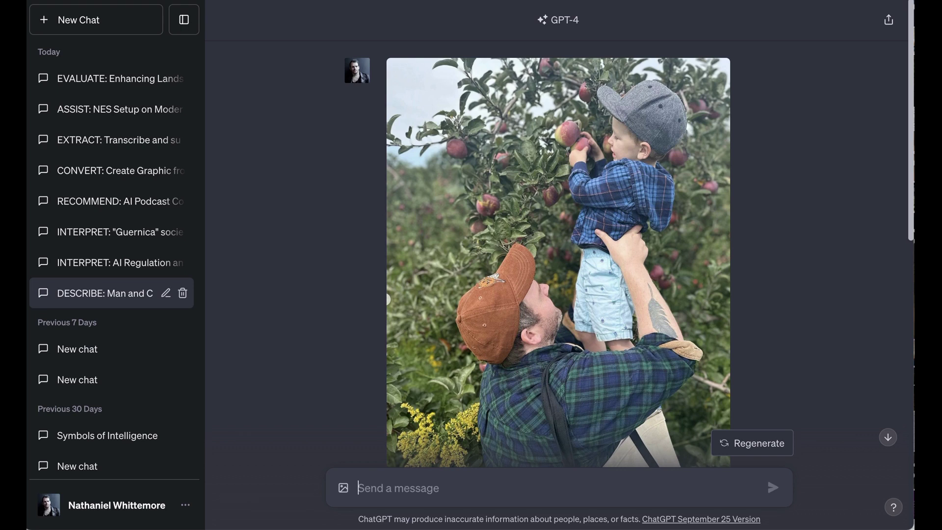
# Step: Scroll down through GPT-4's description of the apple-tree photo
pyautogui.scroll(-4, 761, 244)
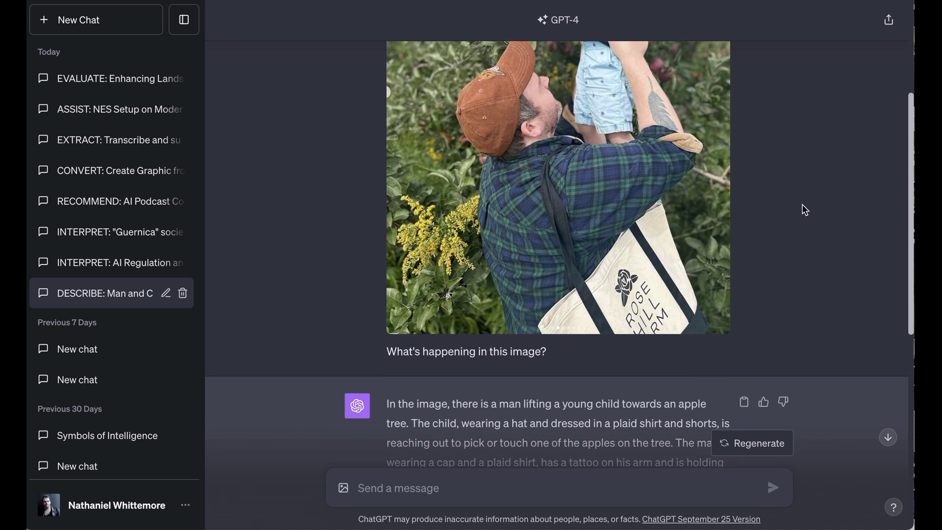
pyautogui.scroll(-3, 794, 242)
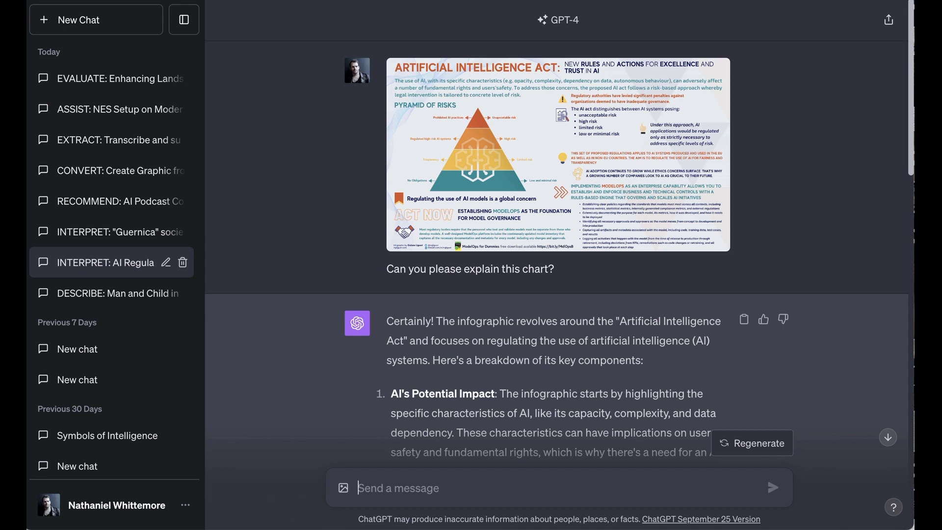
pyautogui.scroll(-5, 559, 245)
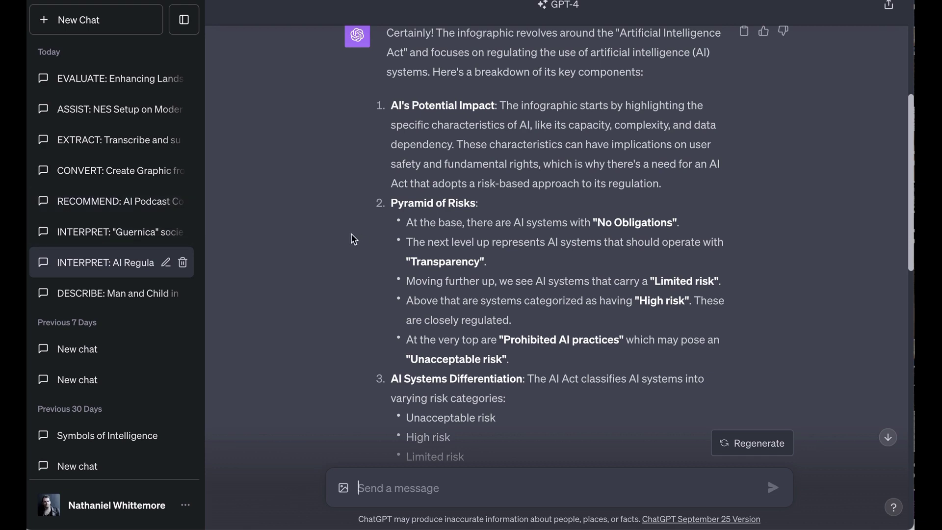
pyautogui.scroll(-1, 314, 261)
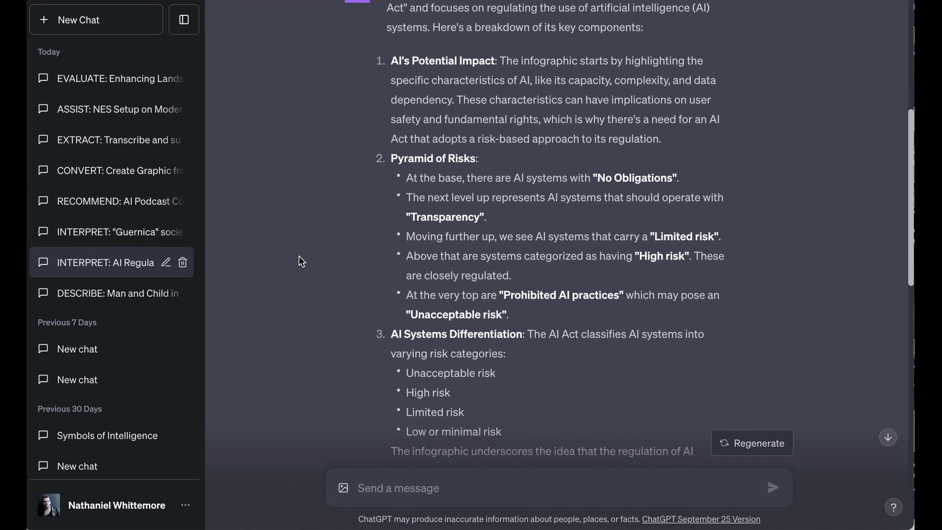
pyautogui.scroll(7, 299, 255)
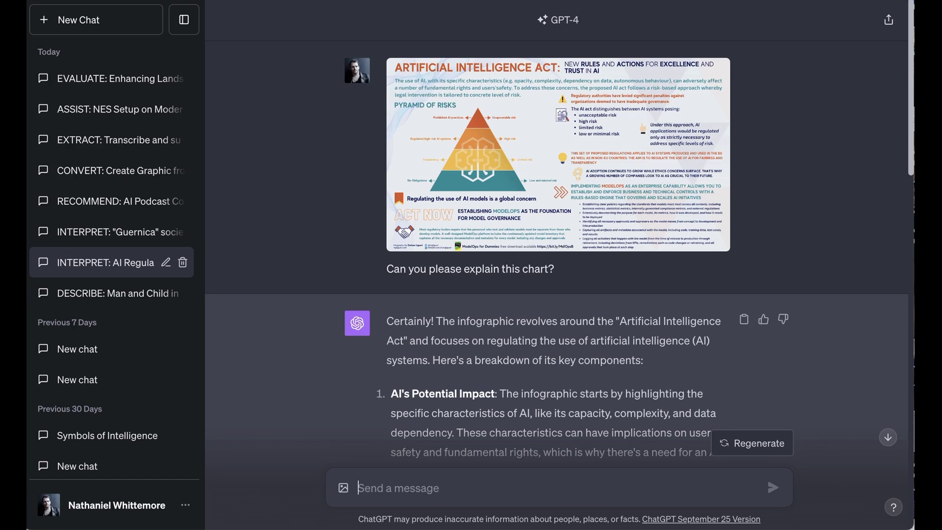
# Step: Open the 'INTERPRET: Guernica' chat and scroll to the end of its societal-context answer
pyautogui.click(118, 232)
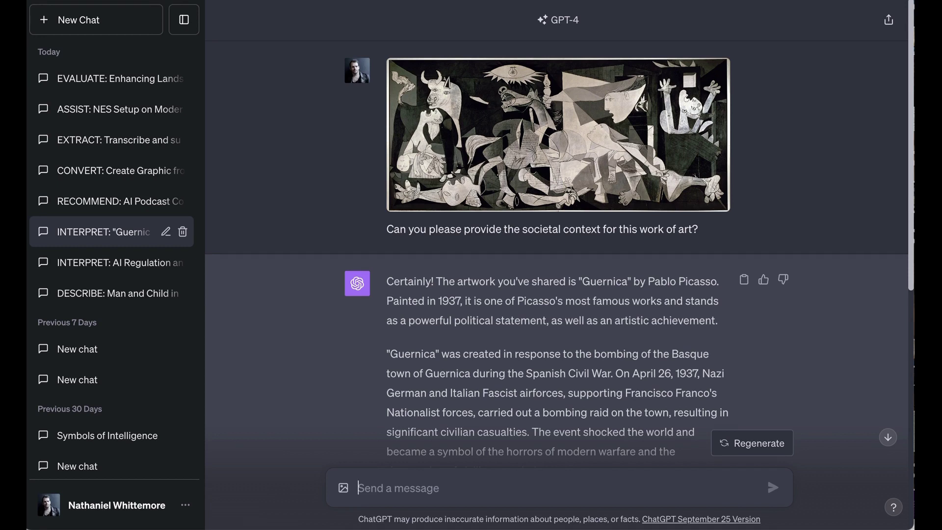
pyautogui.scroll(-6, 314, 226)
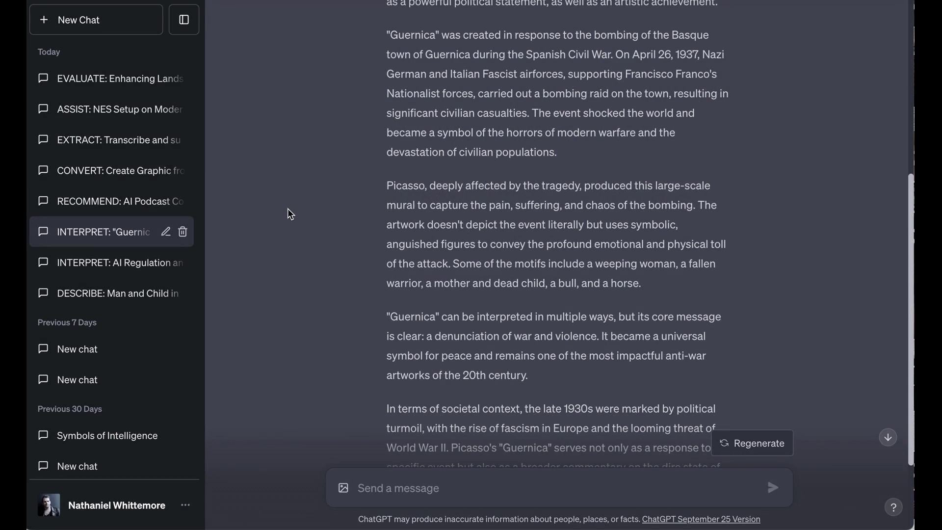
pyautogui.scroll(-2, 288, 211)
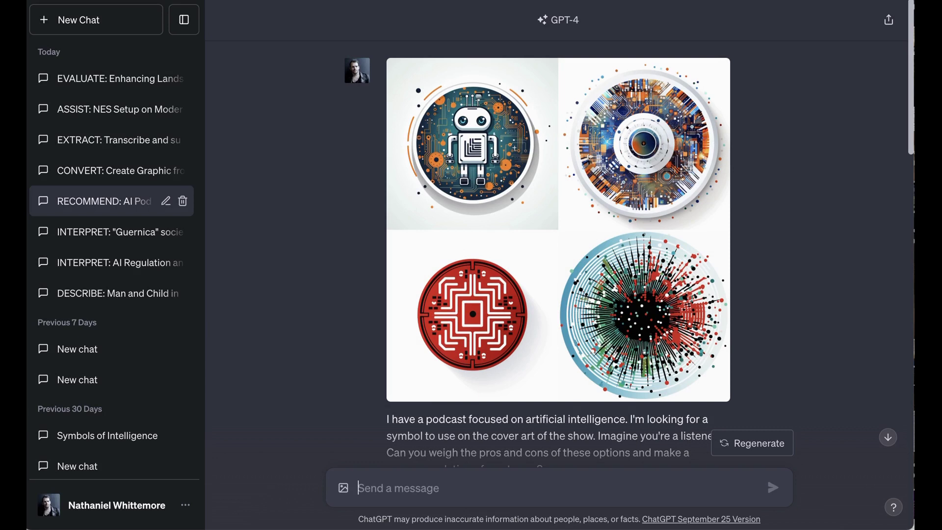
# Step: Scroll through the pros and cons for the four AI-podcast cover symbols
pyautogui.scroll(-2, 364, 316)
pyautogui.scroll(1, 336, 313)
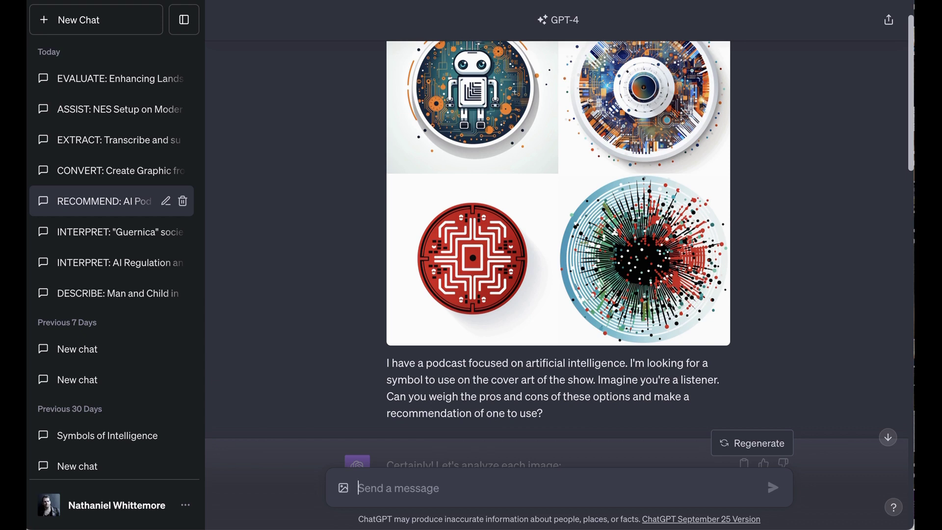
pyautogui.scroll(1, 559, 221)
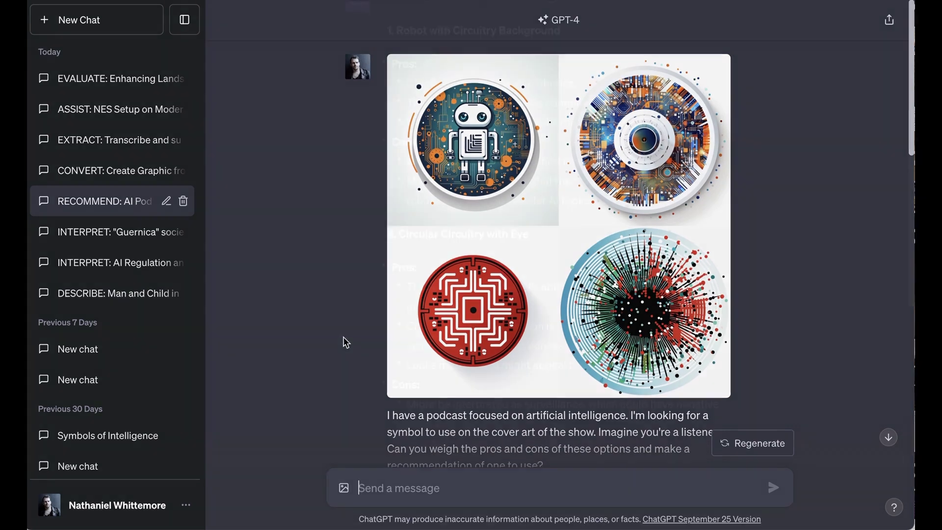
pyautogui.scroll(-10, 343, 339)
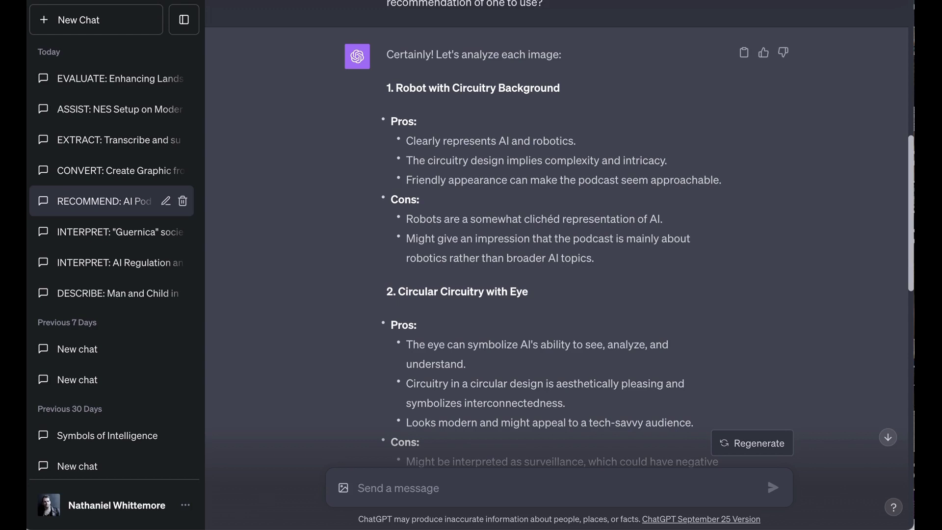
# Step: Scroll back and forth through the podcast cover-art recommendation reply
pyautogui.scroll(10, 301, 330)
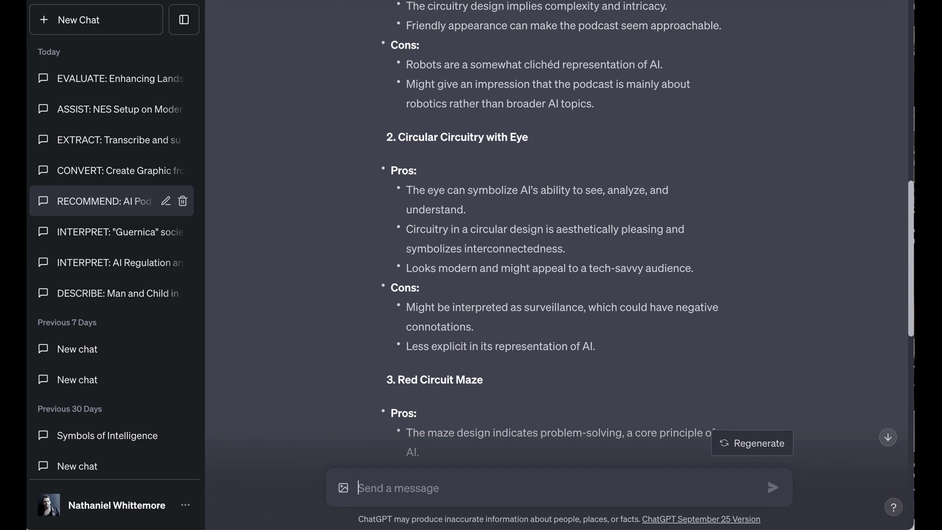
pyautogui.scroll(15, 395, 354)
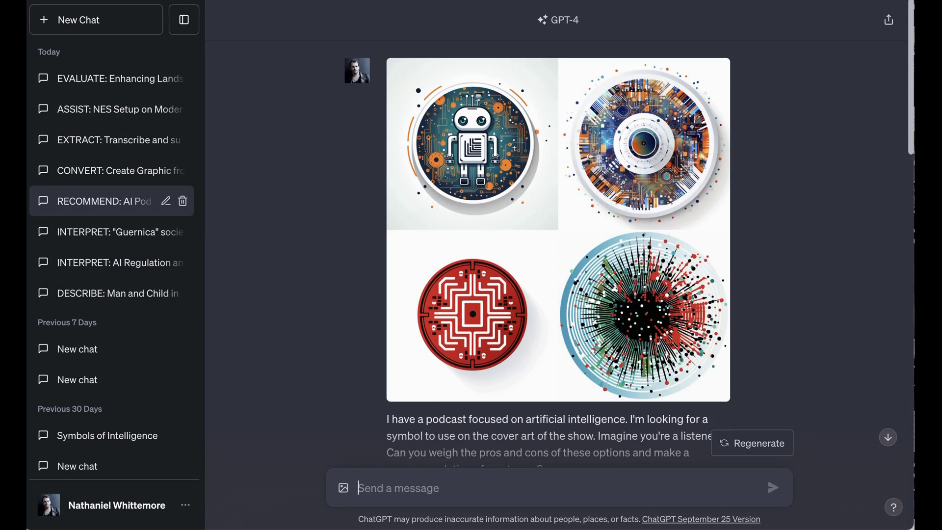
pyautogui.scroll(-15, 270, 246)
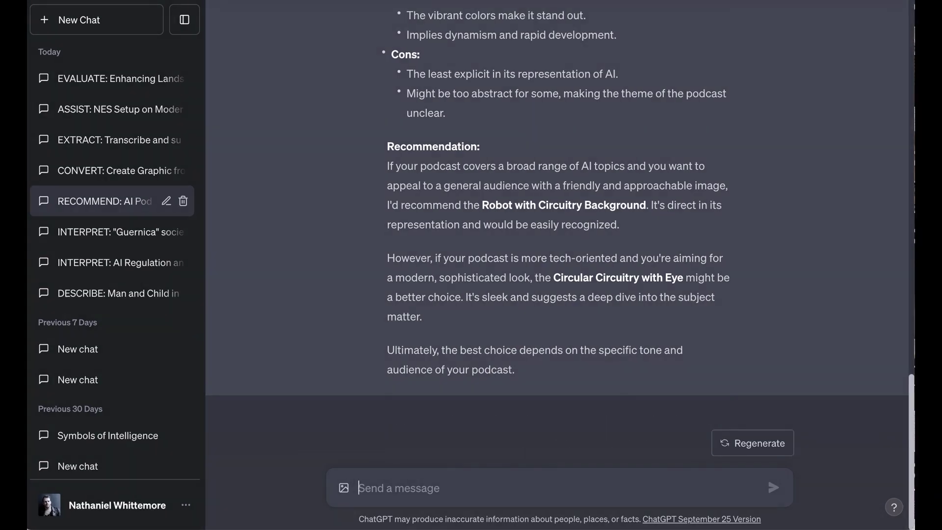
pyautogui.scroll(15, 557, 221)
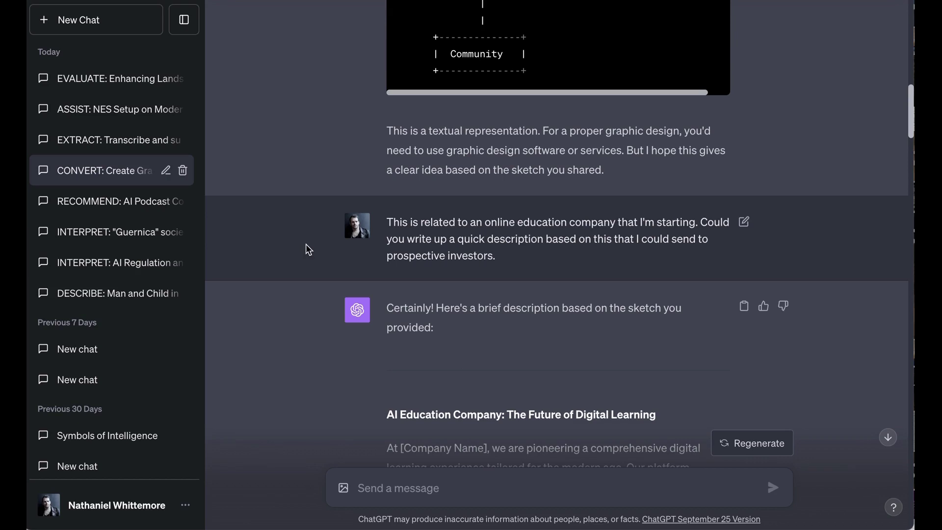
# Step: Scroll down the CONVERT chat past the investor pitch and site map to the HTML reply
pyautogui.scroll(-3, 298, 260)
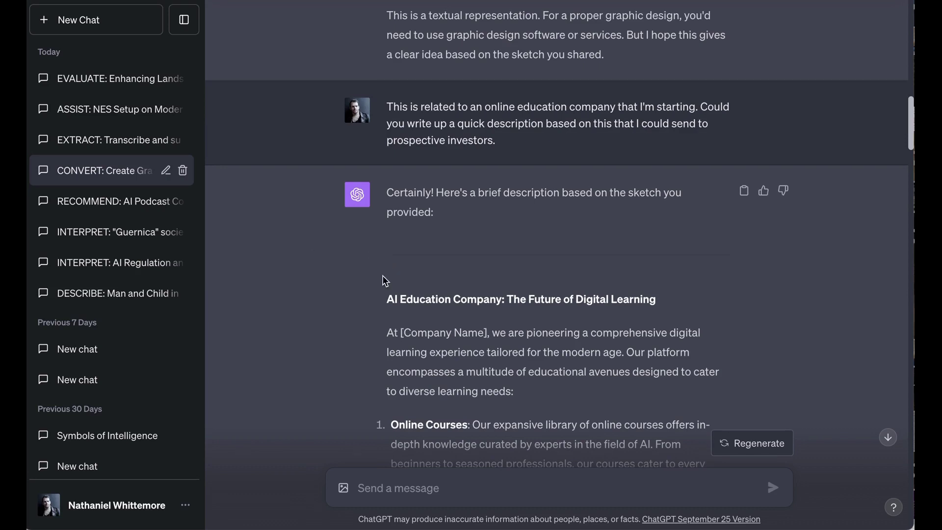
pyautogui.scroll(-15, 381, 270)
pyautogui.scroll(-1, 380, 271)
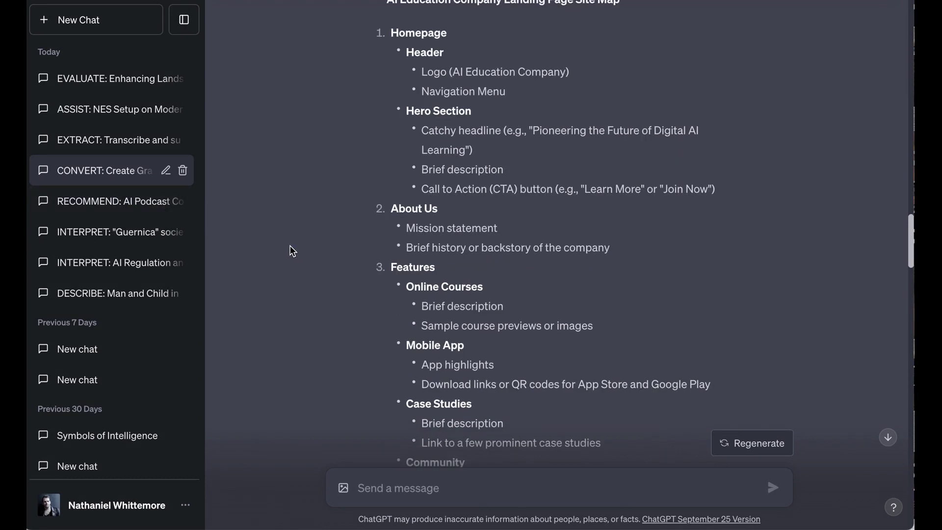
pyautogui.scroll(-15, 378, 269)
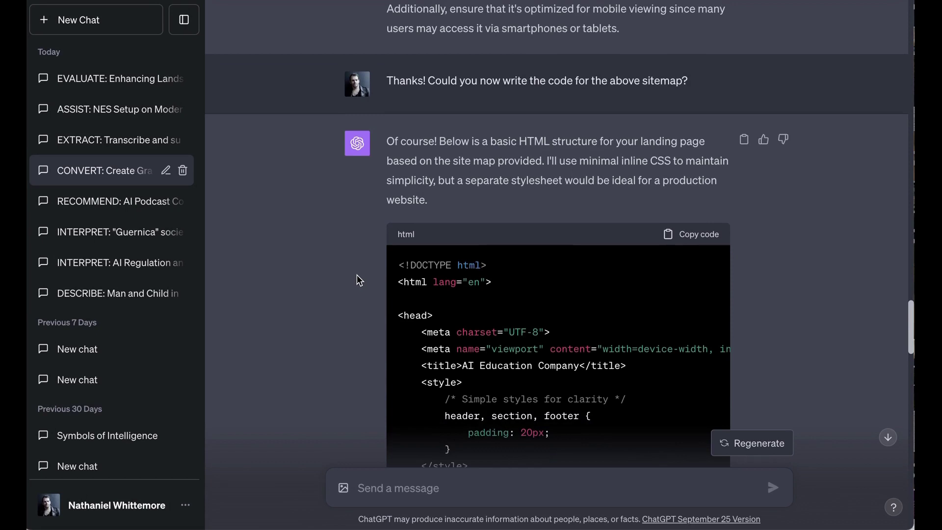
# Step: Scroll through the basic HTML code written for the landing-page sitemap
pyautogui.scroll(-2, 358, 280)
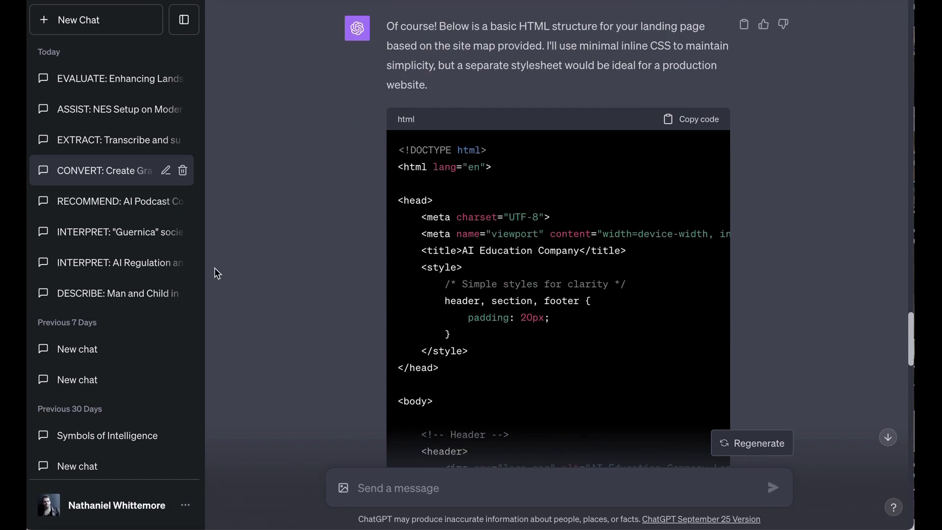
pyautogui.scroll(-20, 439, 307)
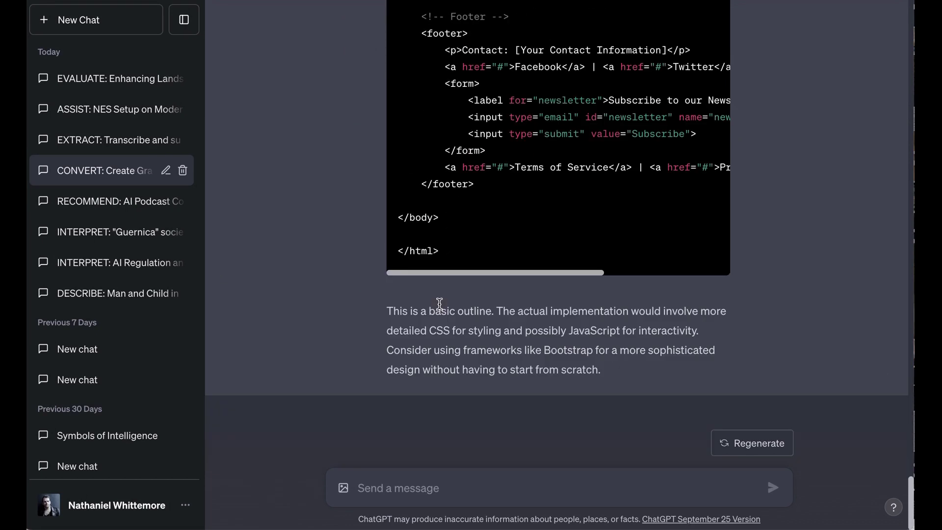
pyautogui.scroll(5, 393, 323)
pyautogui.scroll(20, 371, 331)
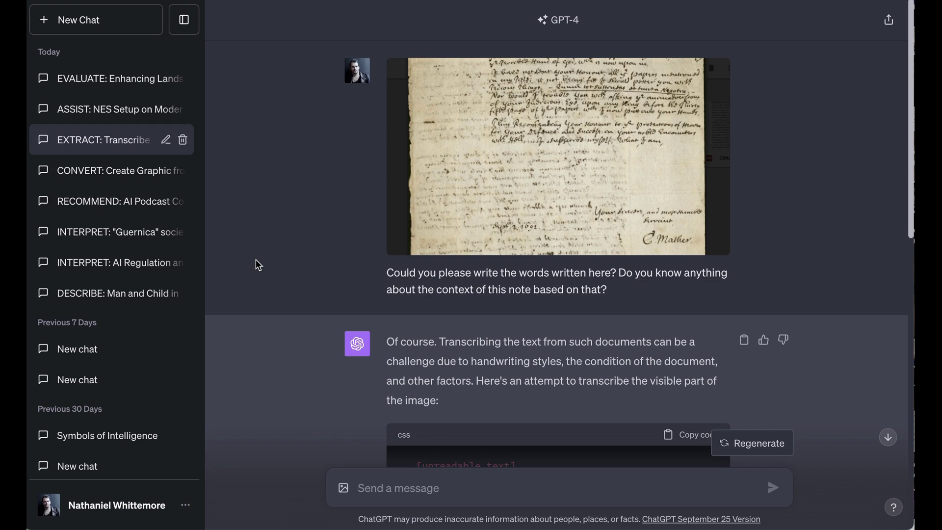
# Step: Scroll down the EXTRACT reply to the transcription dated Sept. 2, 1691
pyautogui.scroll(-8, 287, 283)
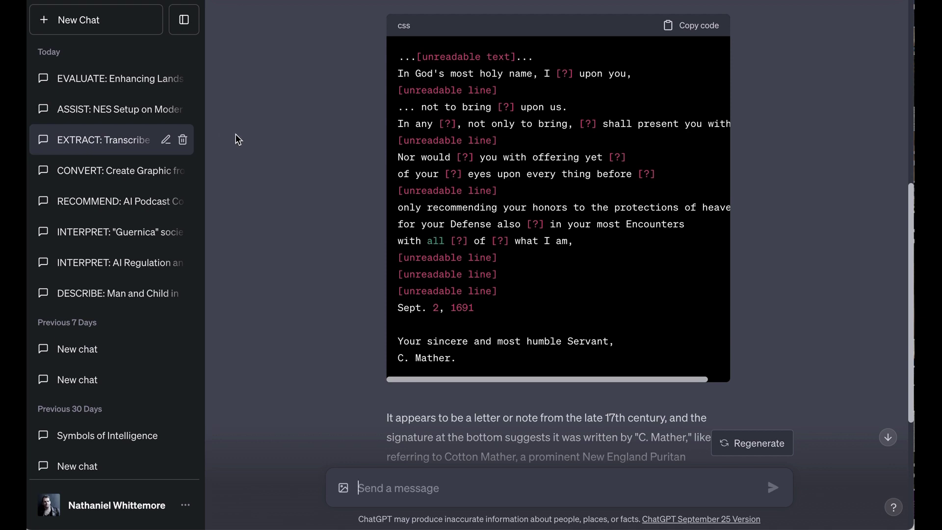
pyautogui.scroll(-5, 236, 135)
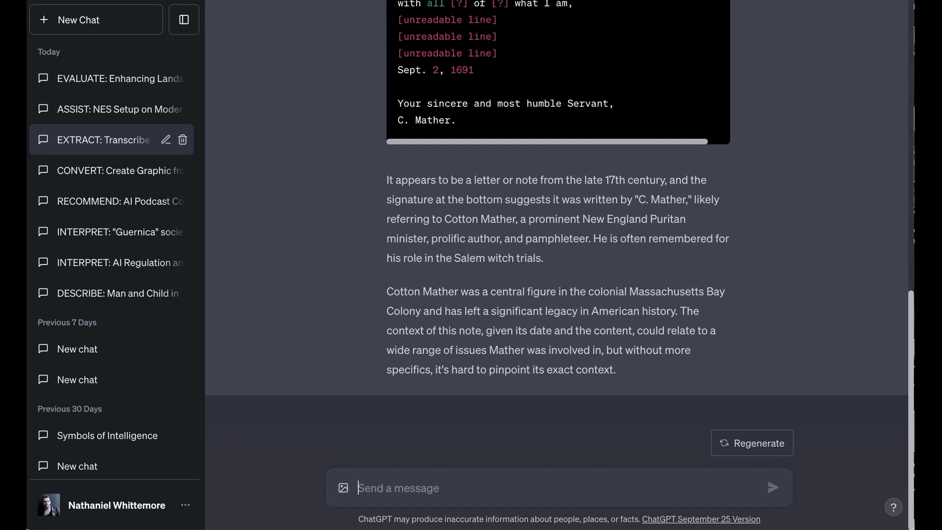
# Step: Scroll back up through the Cotton Mather letter's historical-context explanation
pyautogui.scroll(5, 558, 221)
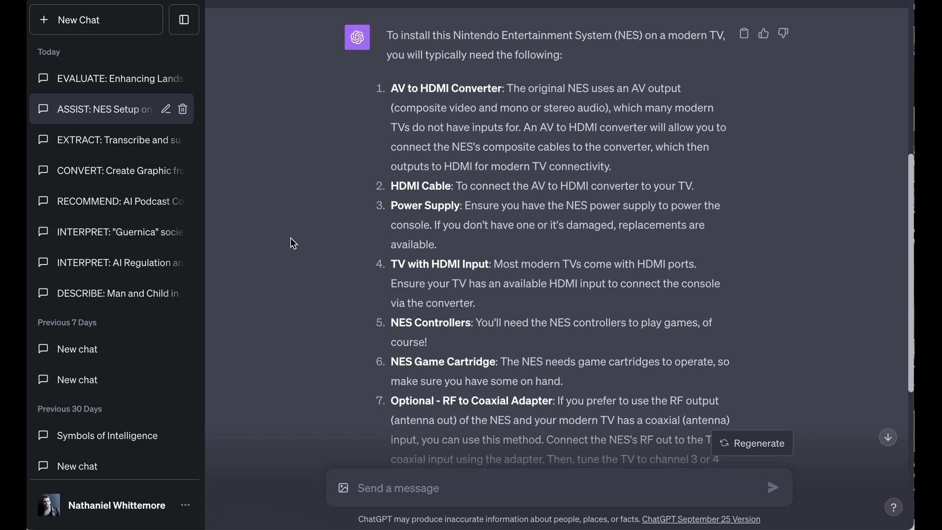
pyautogui.scroll(-3, 290, 238)
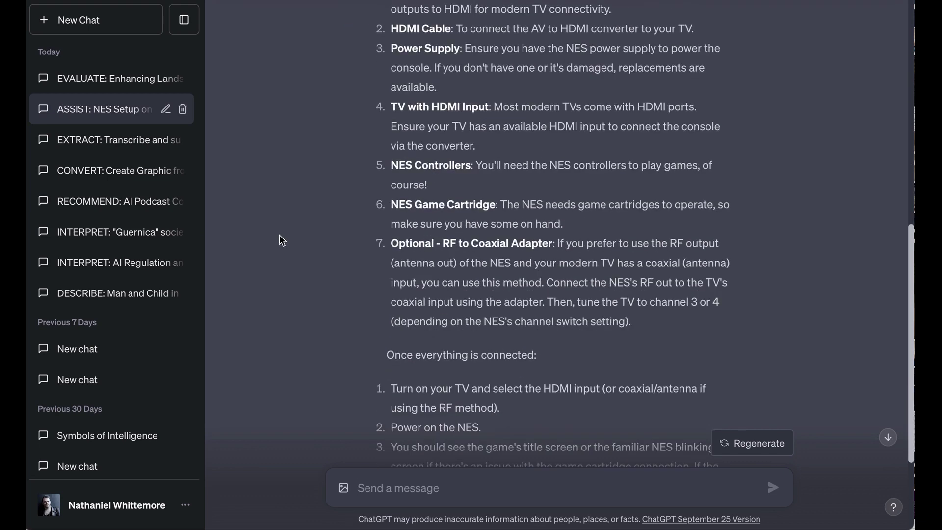
pyautogui.scroll(-3, 283, 239)
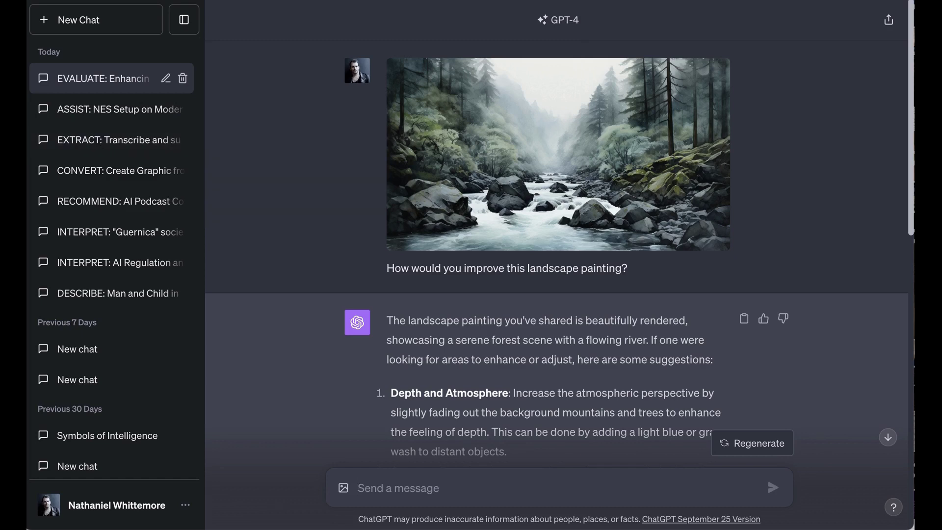
# Step: Scroll down to suggestions like Contrast, Warmth, Texture and Wildlife for the forest river painting
pyautogui.scroll(-6, 272, 221)
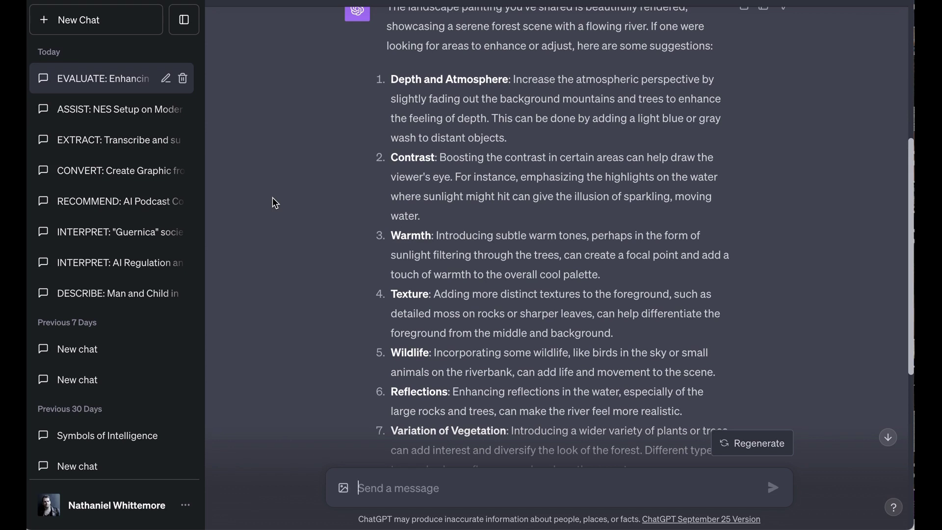
# Step: Scroll on to the final suggestions 8–10: Sky, Narrative Elements and Edges
pyautogui.scroll(-4, 352, 201)
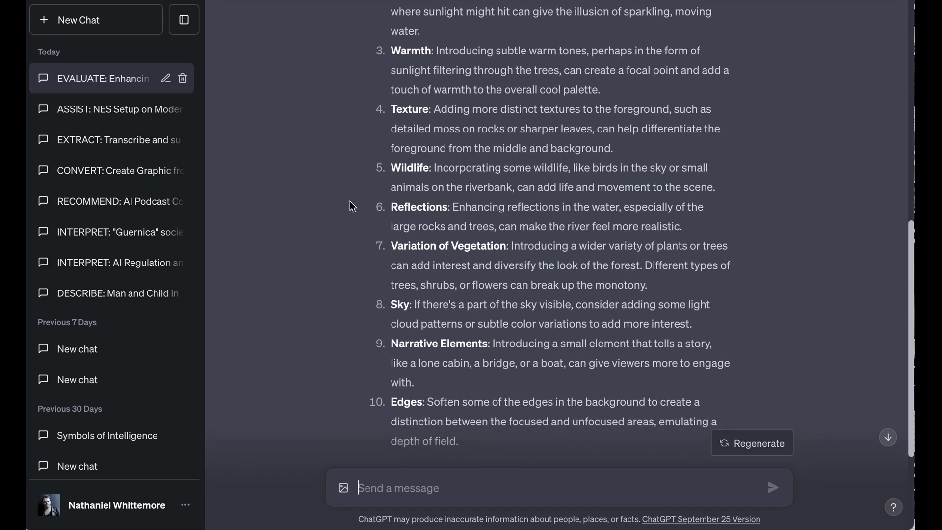